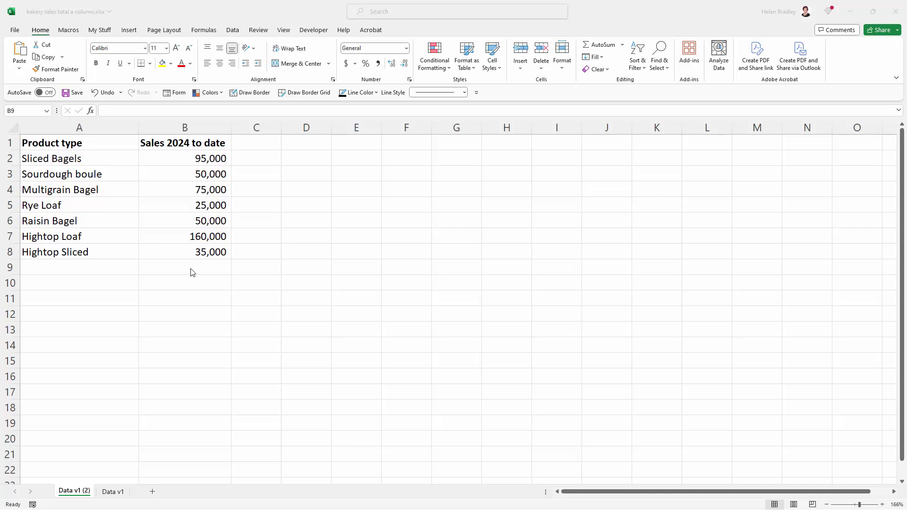
Step: Total the sales figures in cell B9 with the formula =SUM(B2:B8)
left_click(190, 268)
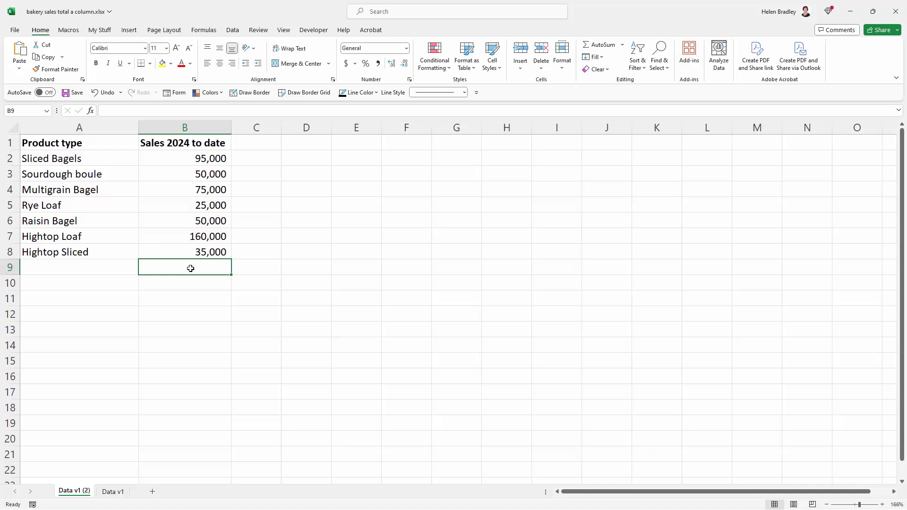
type("=")
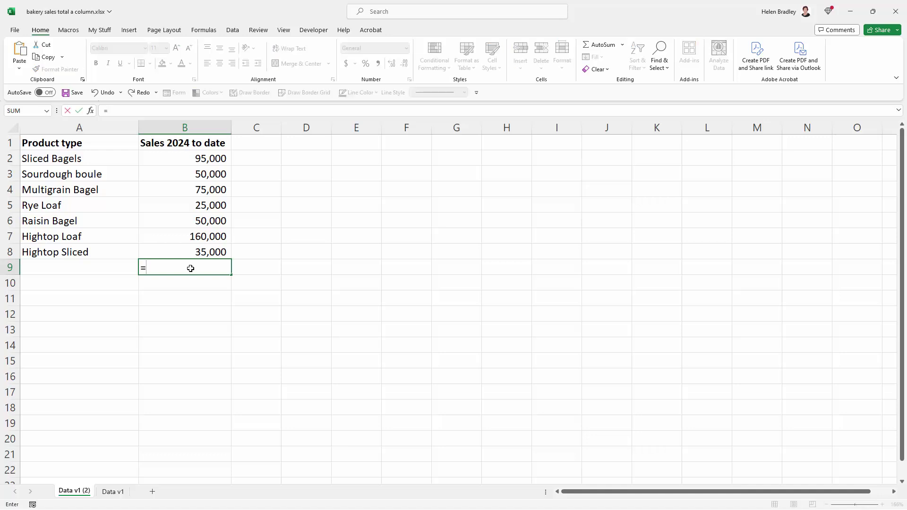
type("sum(")
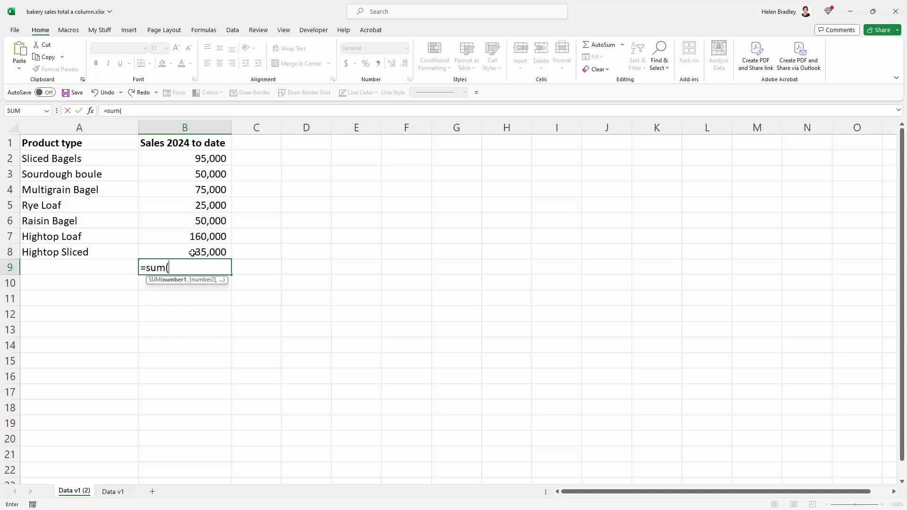
left_click_drag(192, 254, 199, 162)
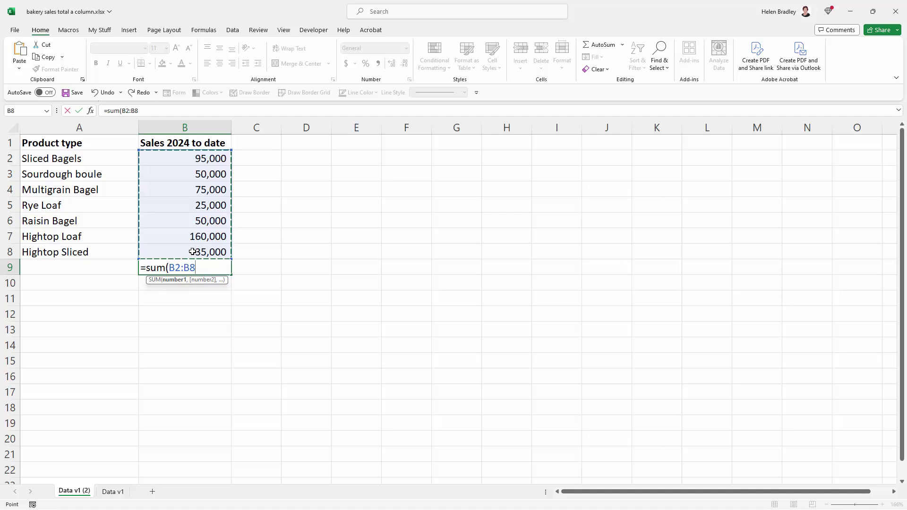
type(")")
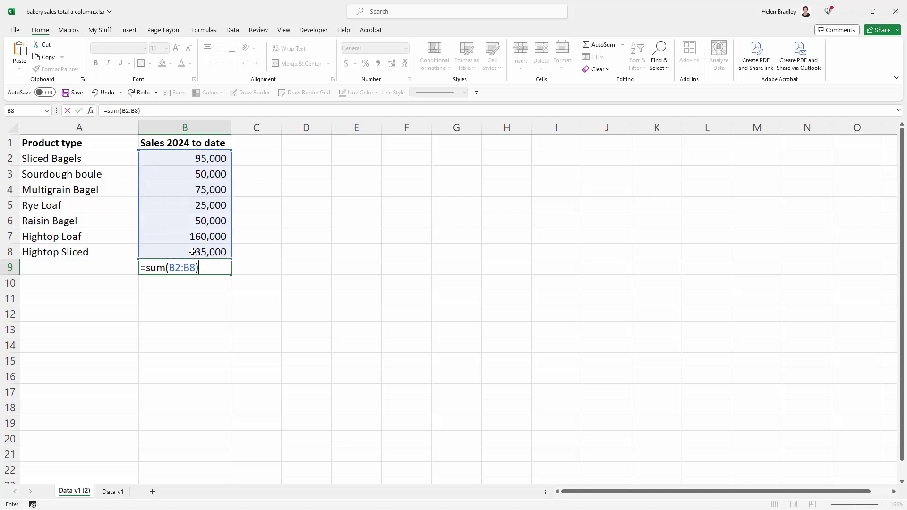
key("Return")
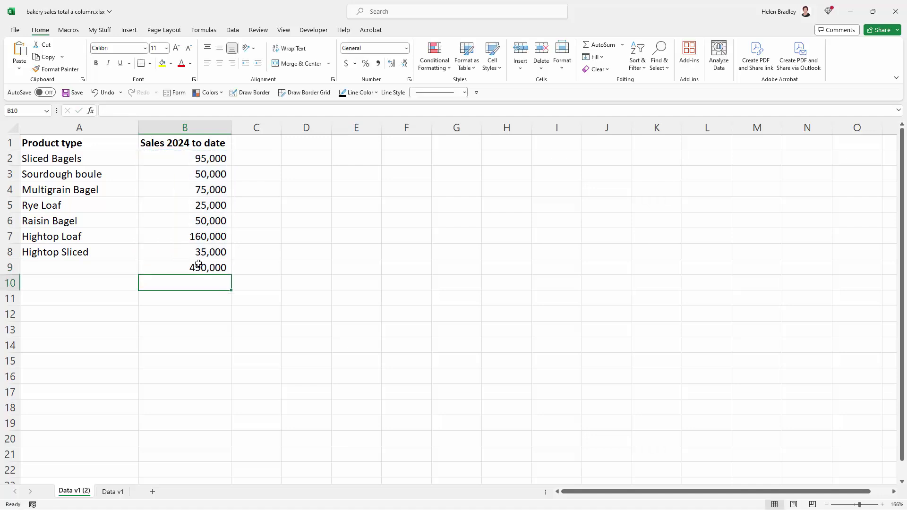
Step: Try extending the formula in B9 to include its own cell, as =SUM(B2:B9)
double_click(194, 267)
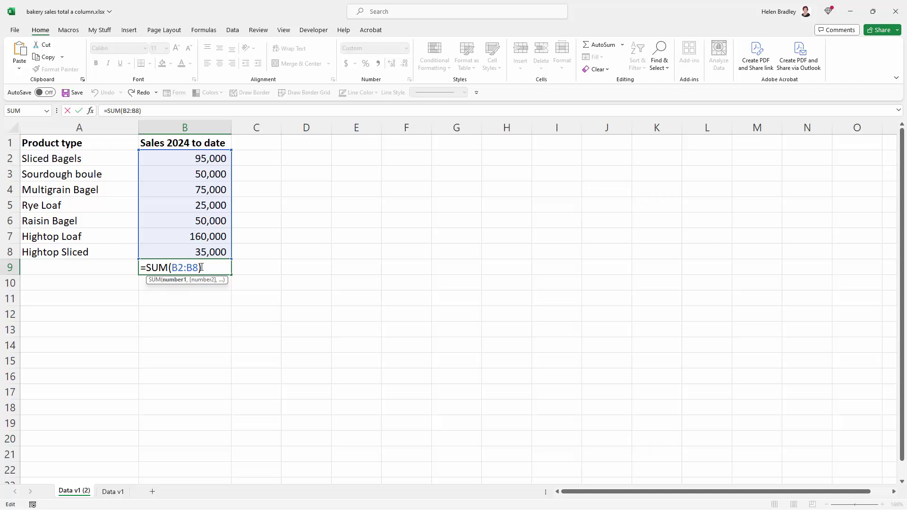
type("9")
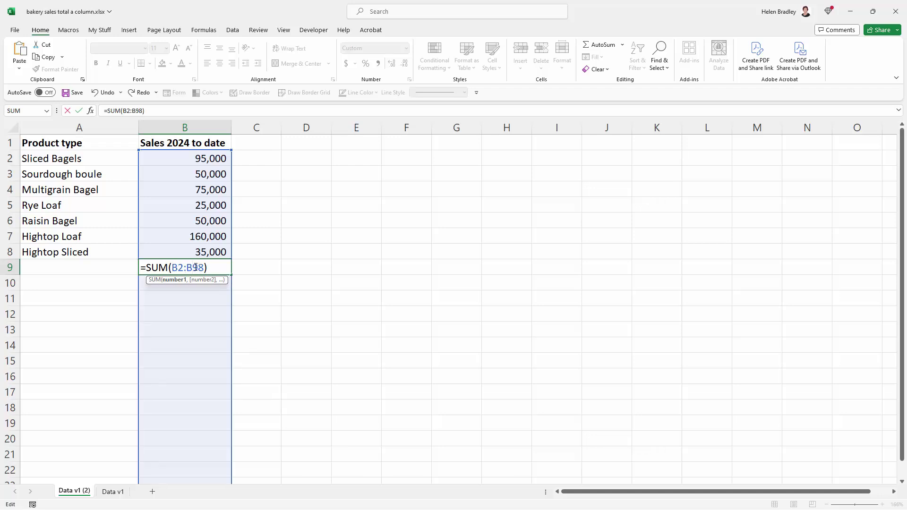
key("Delete")
key("Return")
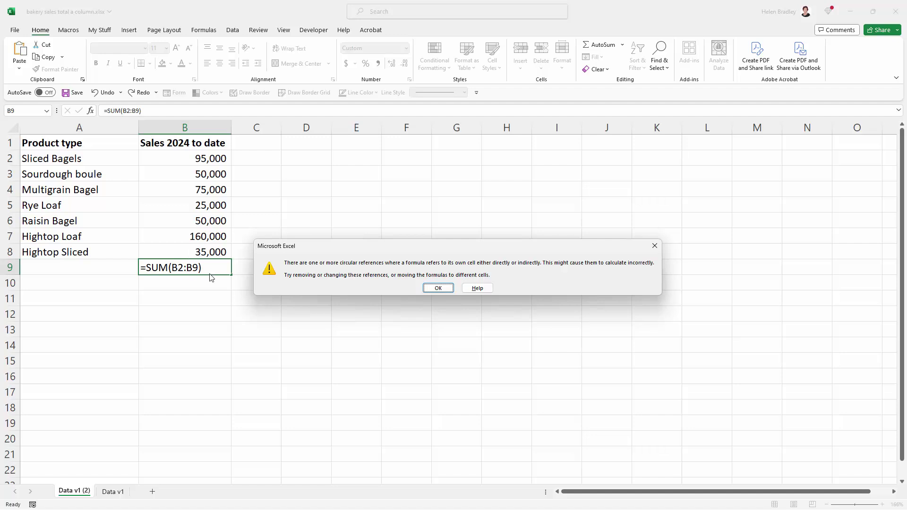
left_click(437, 289)
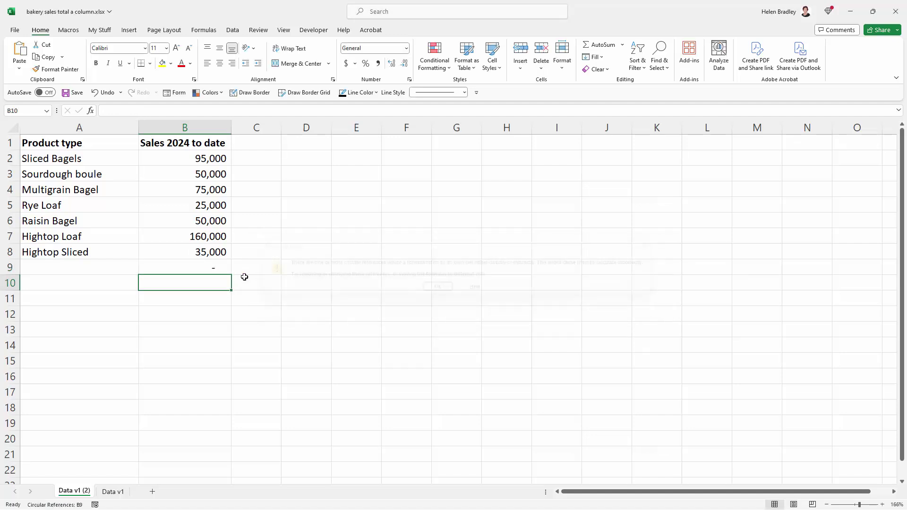
Step: Correct the formula in B9 to =SUM(B2:B8)
double_click(212, 267)
key("Left")
key("Left")
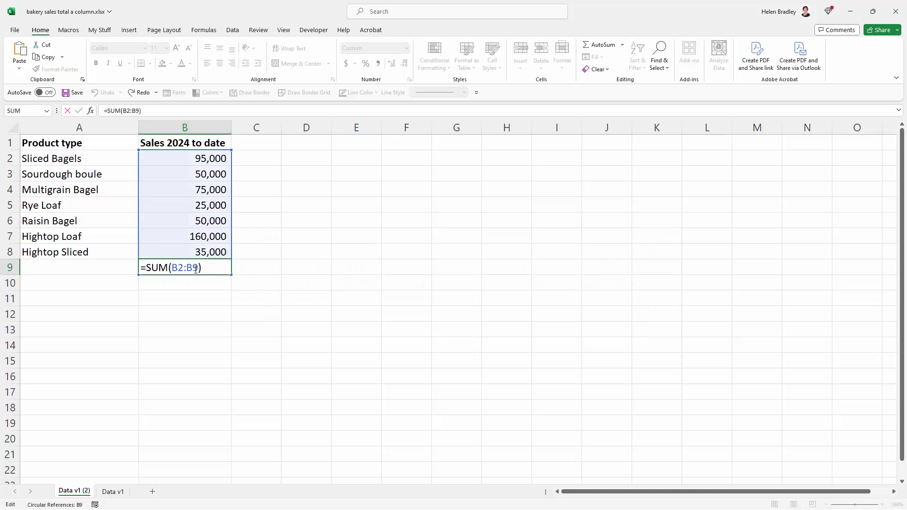
key("Delete")
type("8")
key("Return")
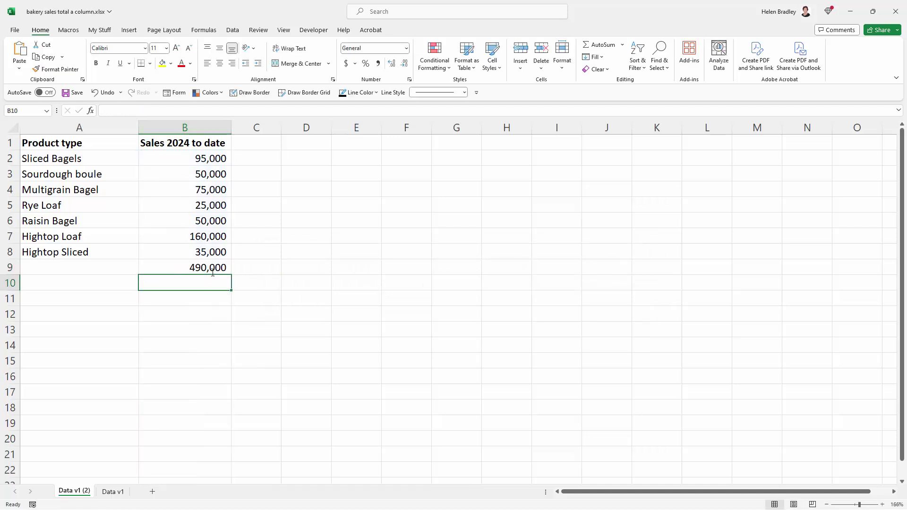
Step: Clear the total in B9 and replace it with an AutoSum of B2:B8
left_click(196, 265)
key("Delete")
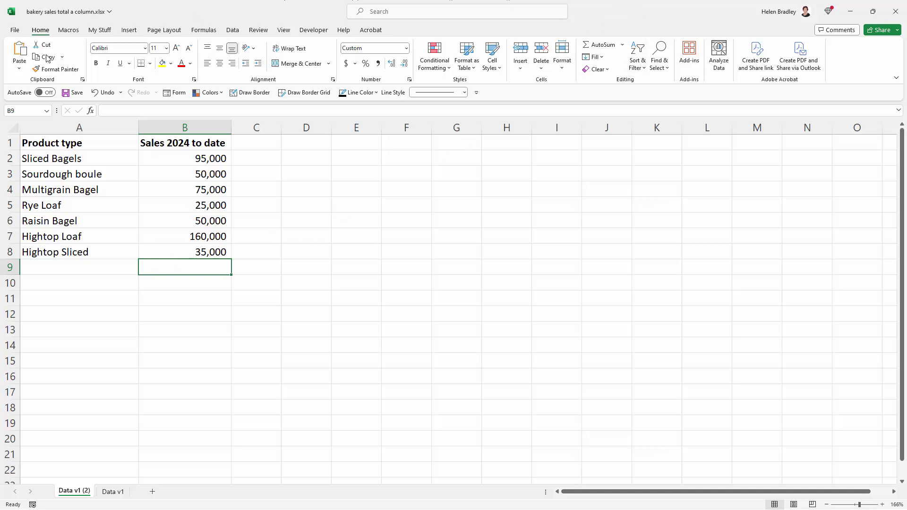
left_click(593, 46)
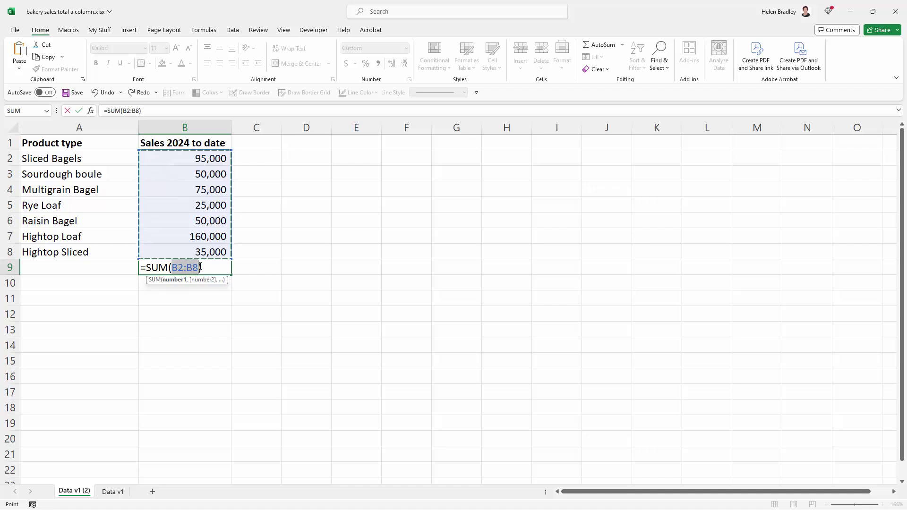
key("Return")
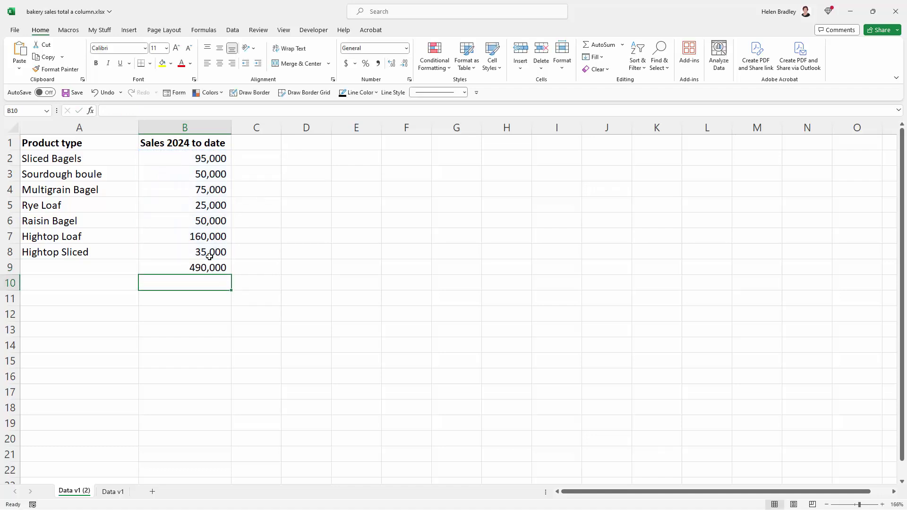
Step: Replace the column B heading in cell B1 with 2024
left_click(180, 141)
type("2024")
key("Return")
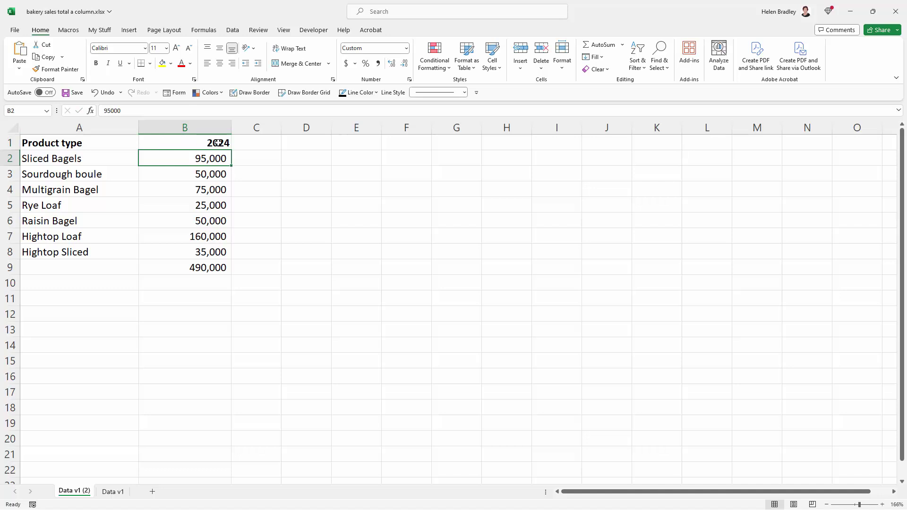
left_click(186, 142)
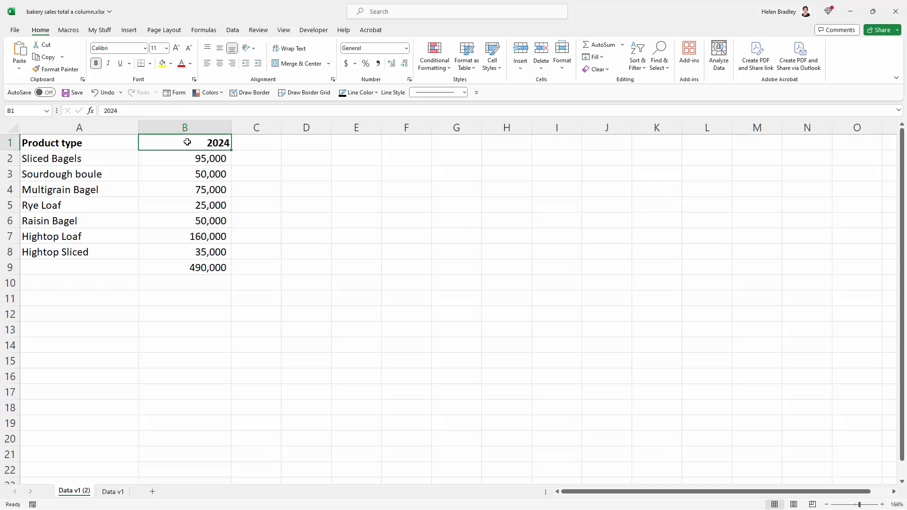
Step: Clear B9 and AutoSum the column again, adjusting the range to B2:B8 so the year heading is excluded
left_click(195, 266)
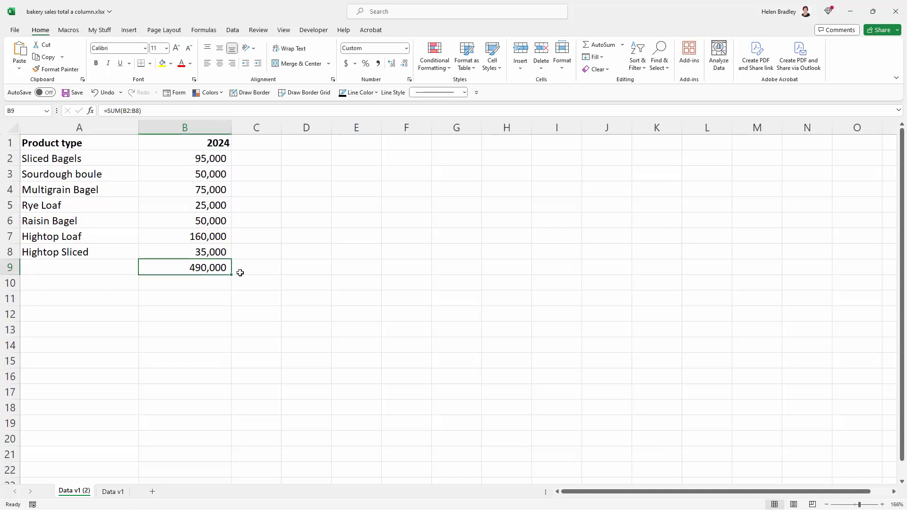
key("Delete")
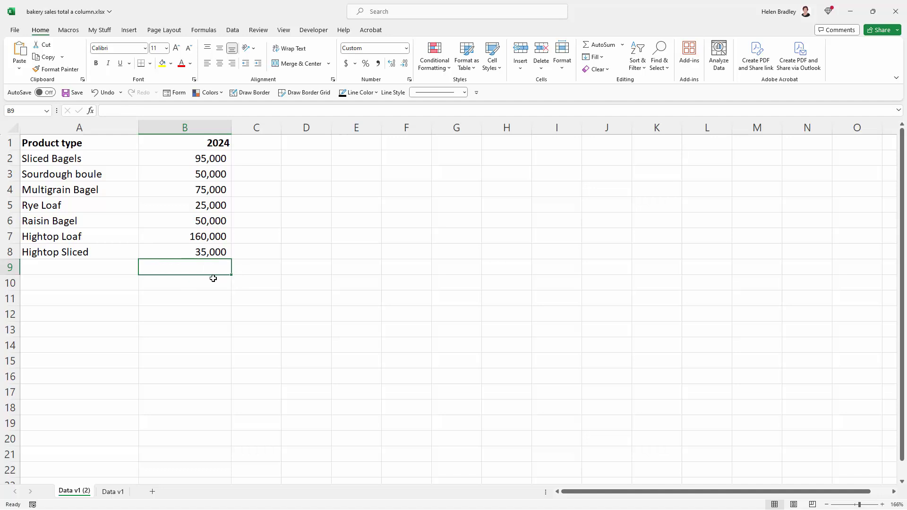
left_click(597, 45)
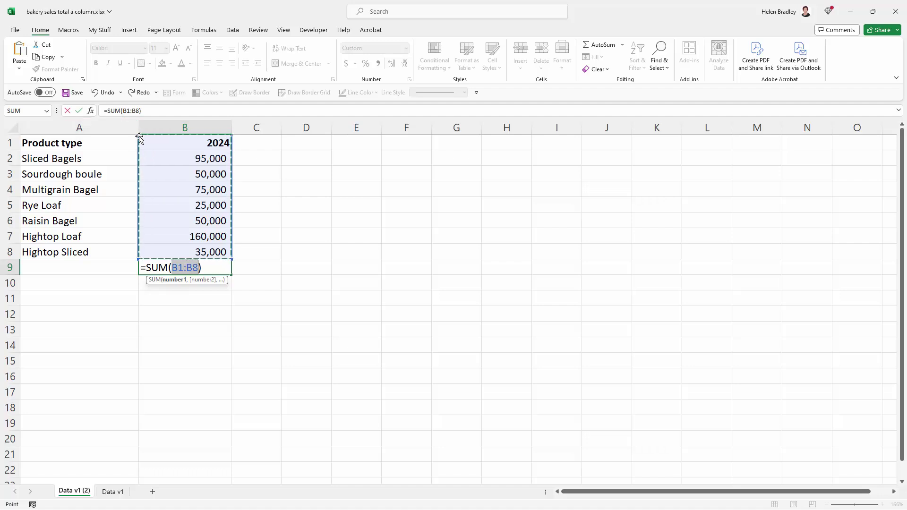
left_click_drag(139, 135, 141, 144)
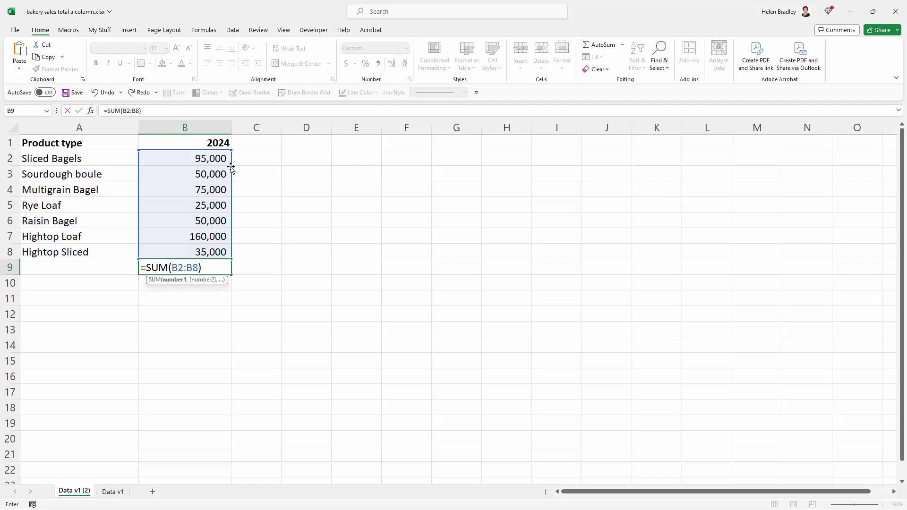
mouse_move(231, 150)
left_mouse_down()
mouse_move(229, 241)
mouse_move(231, 150)
left_mouse_up()
key("Return")
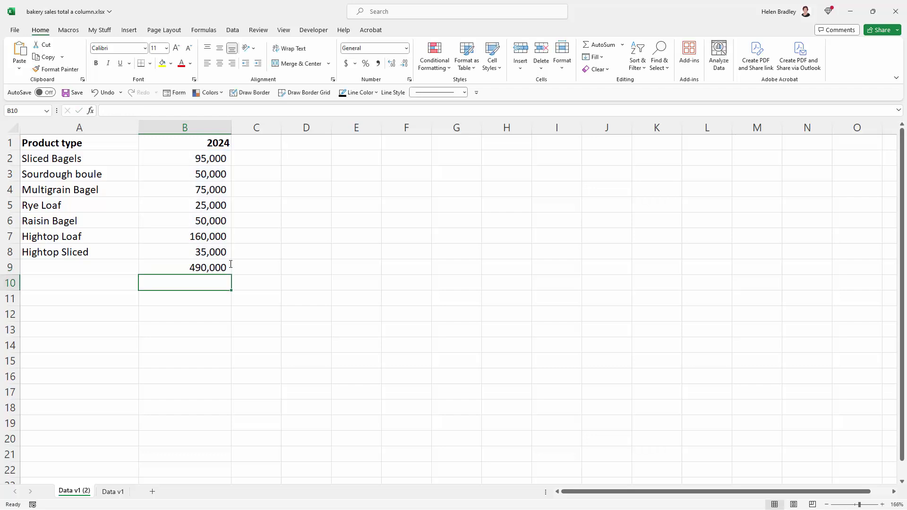
Step: Clear the total from B9 and select the sales values B2:B8
left_click(162, 269)
key("Delete")
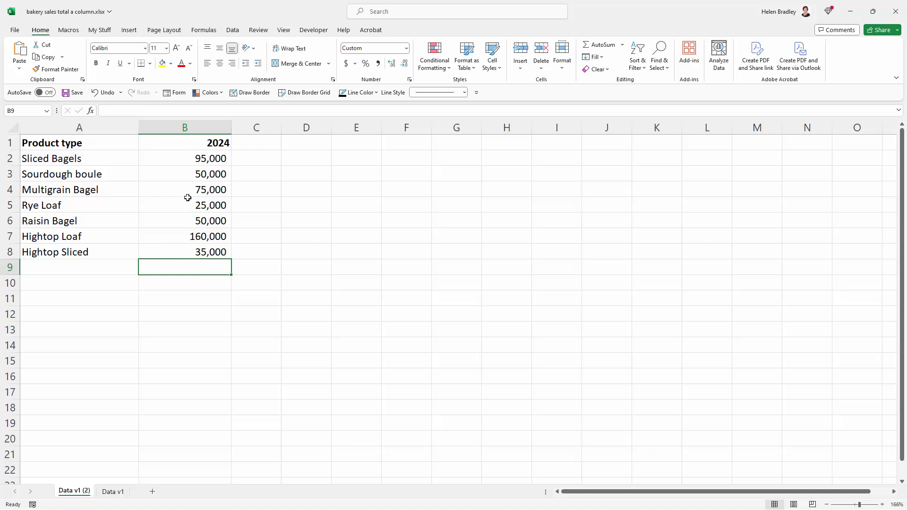
left_click_drag(194, 160, 198, 255)
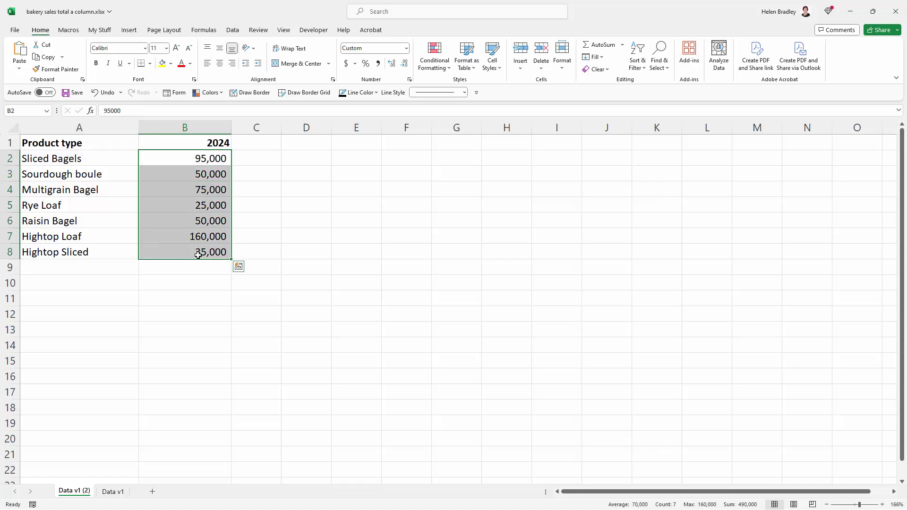
Step: Reduce the window from full size, and hide Count and Maximum from the status bar calculations
left_click(872, 11)
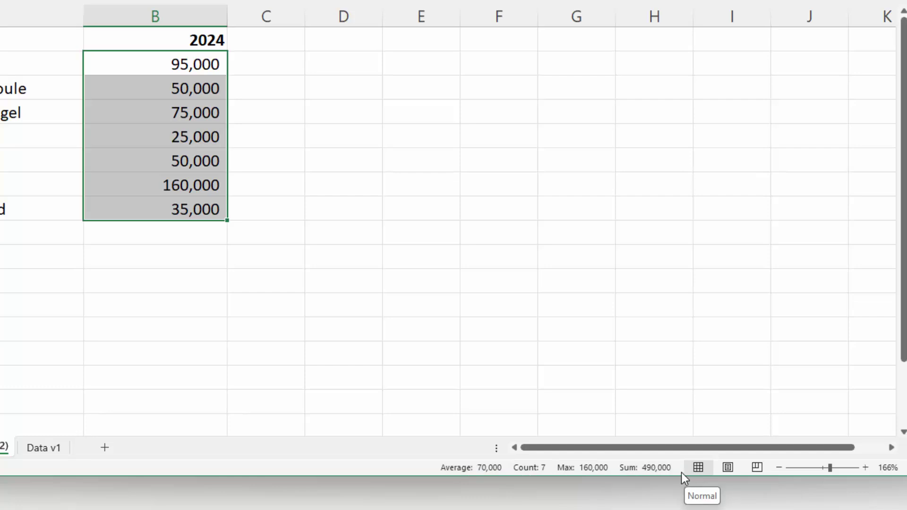
right_click(420, 470)
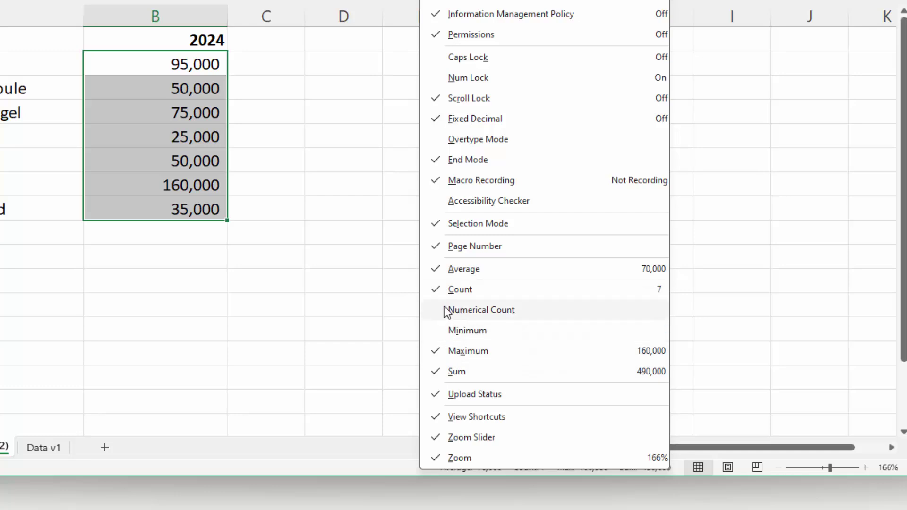
left_click(435, 293)
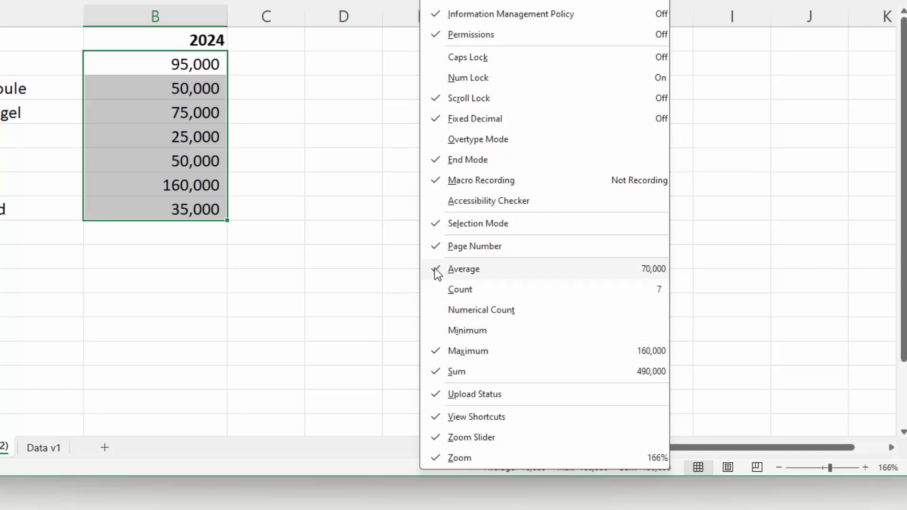
left_click(438, 354)
left_click(383, 466)
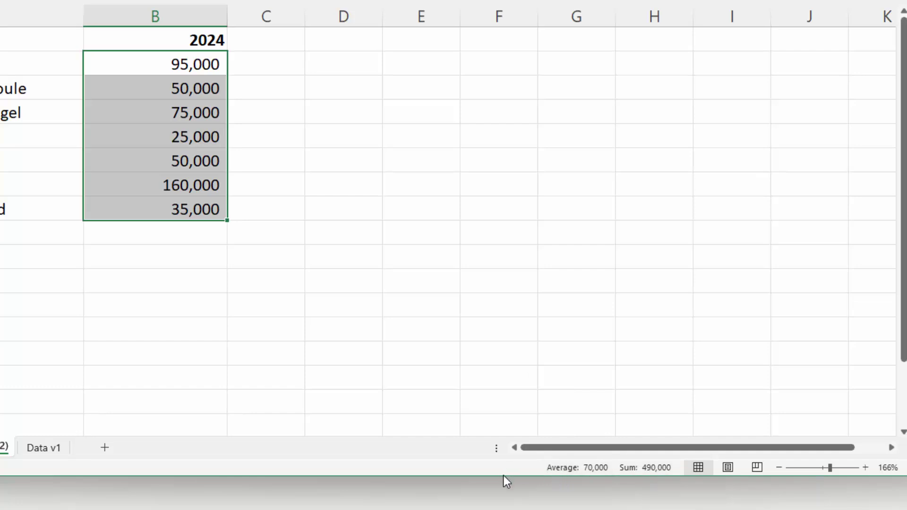
left_click_drag(502, 476, 500, 506)
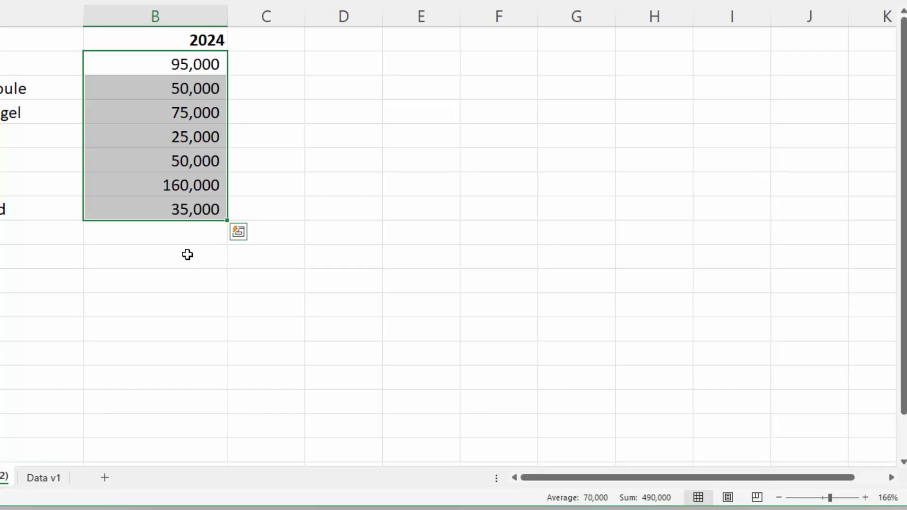
Step: Change the heading in B1 to Year 2024 and right-align it
left_click(166, 263)
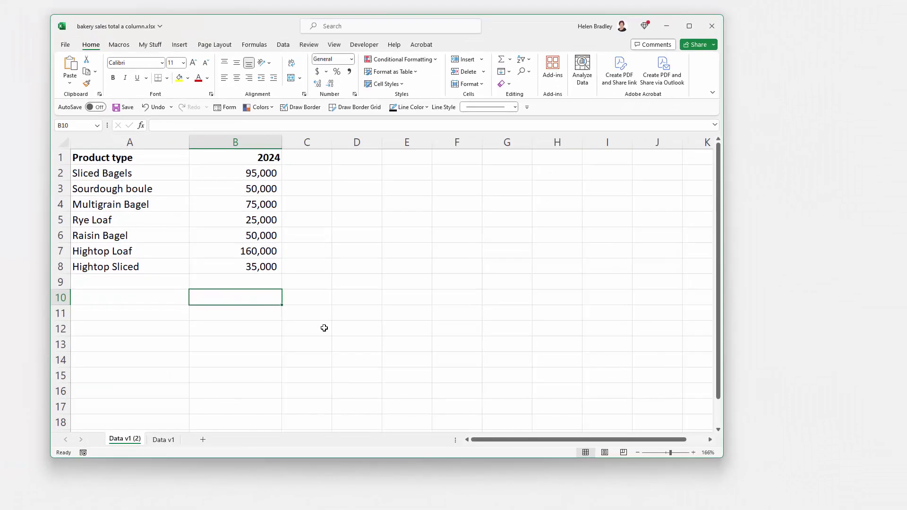
left_click(221, 274)
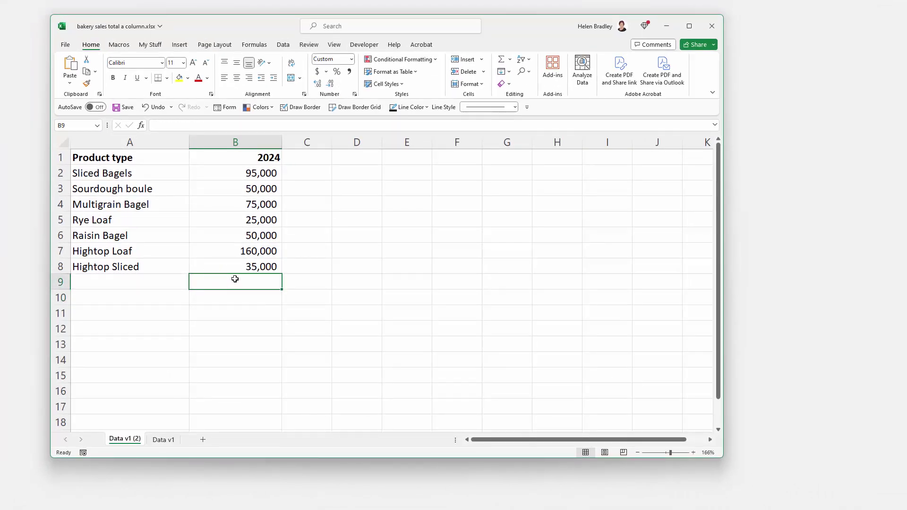
left_click(249, 162)
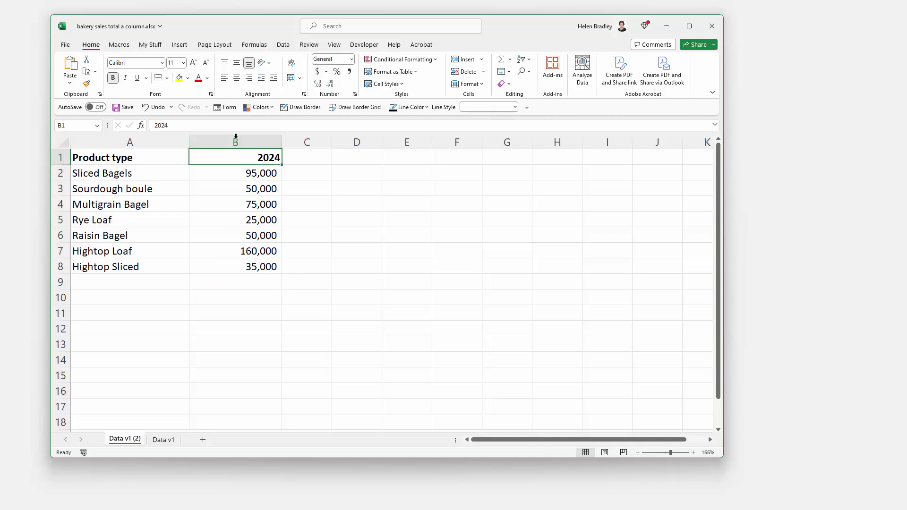
left_click(167, 126)
type("r")
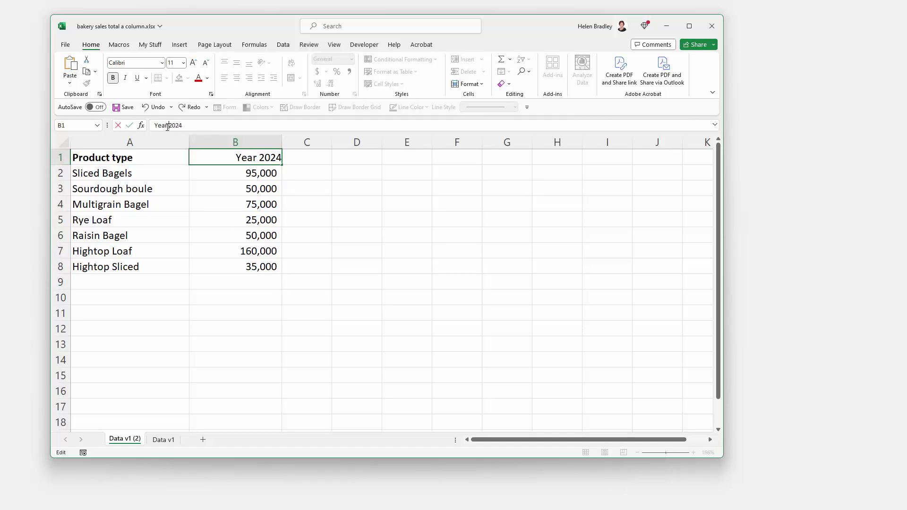
key("Return")
left_click(250, 157)
left_click(250, 79)
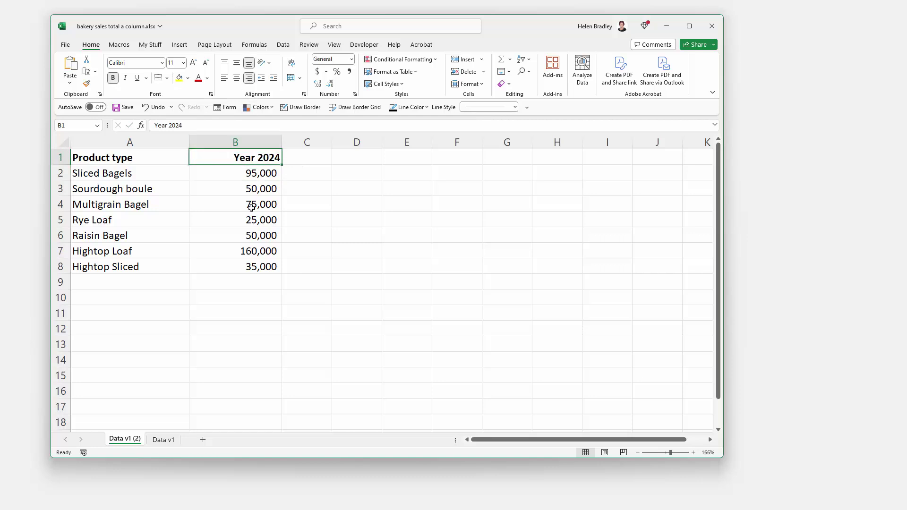
Step: Total the sales values B2:B8 in cell B9 with AutoSum and check the resulting formula
left_click(241, 278)
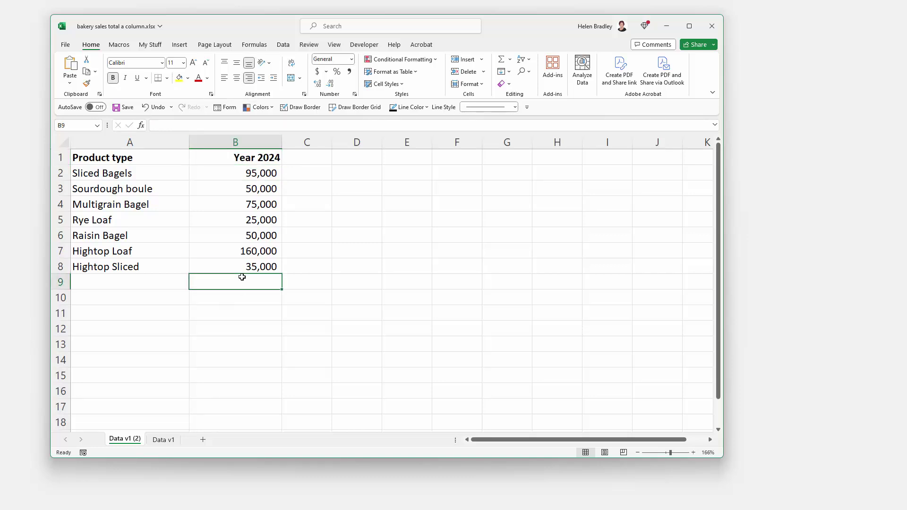
left_click(502, 59)
key("Return")
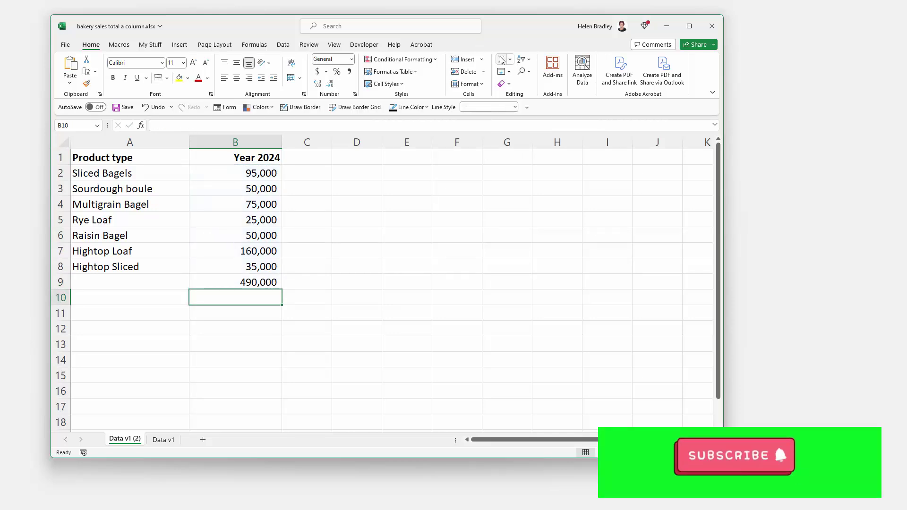
left_click(256, 283)
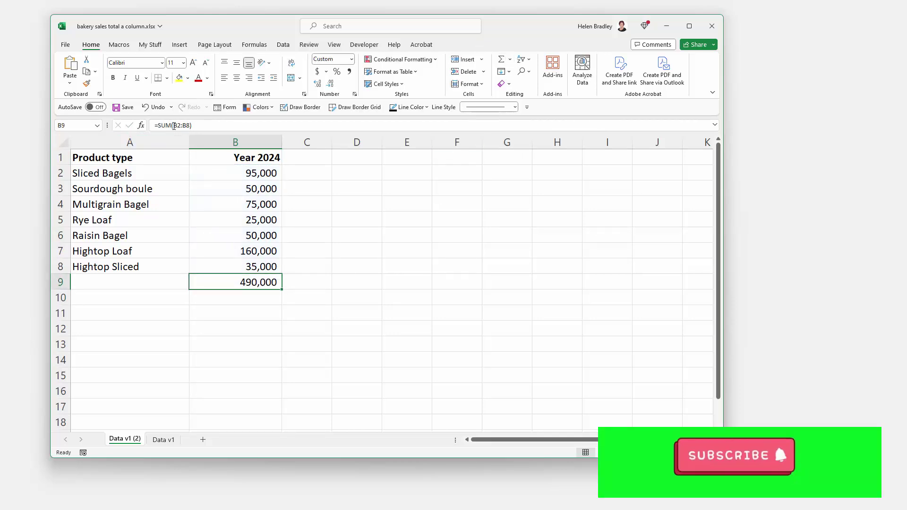